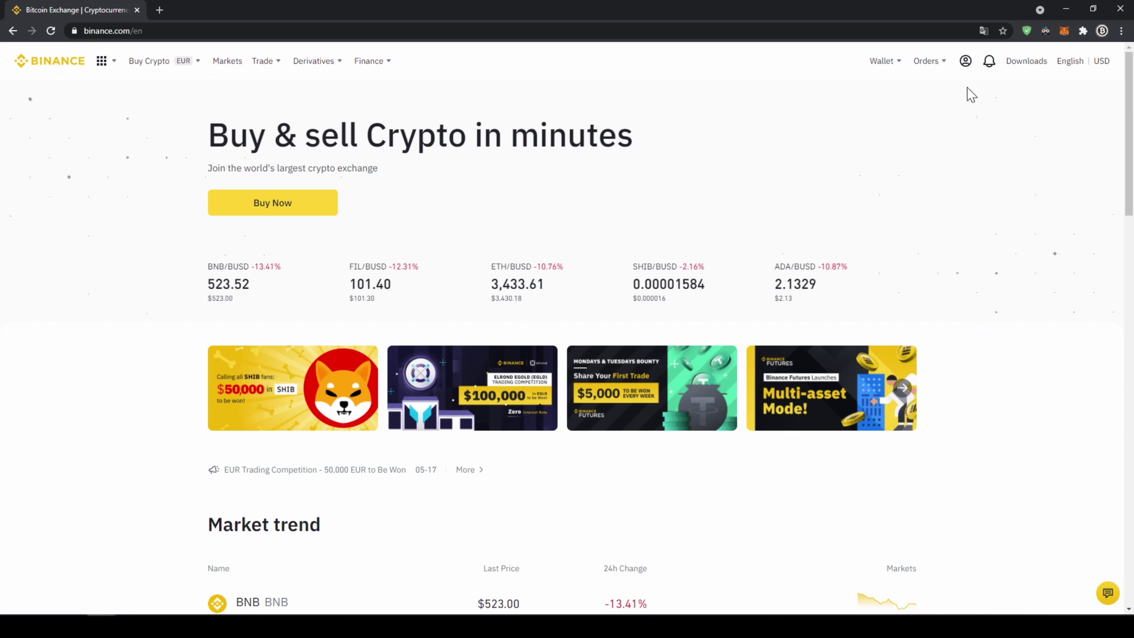
- Open the account's identification page to check the identity verification status
mouse_move(968, 68)
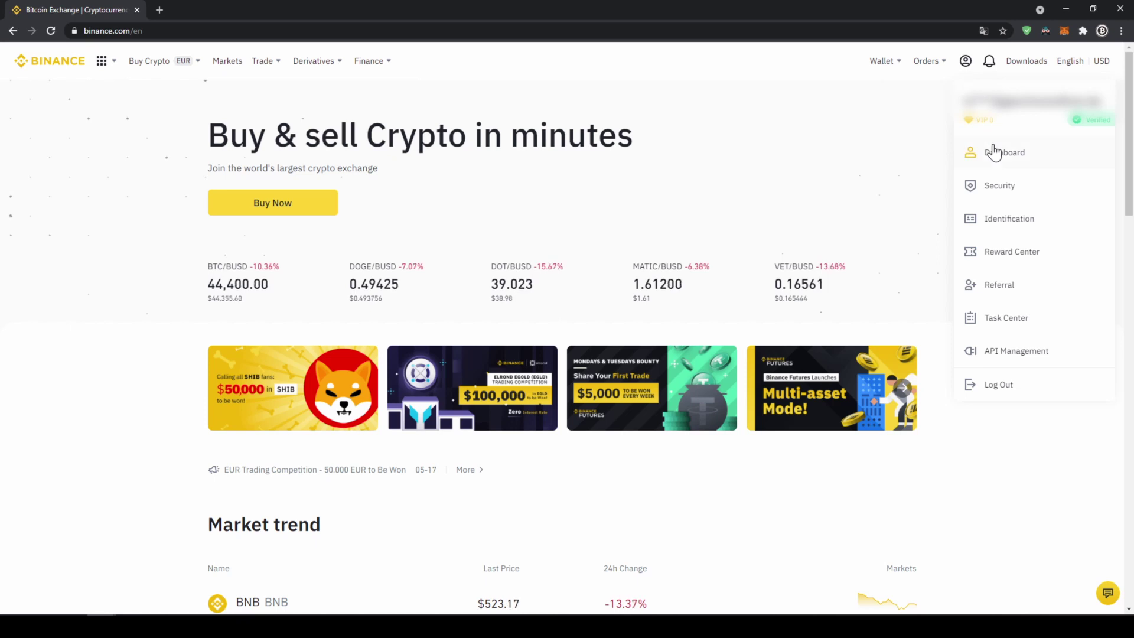
click(1016, 219)
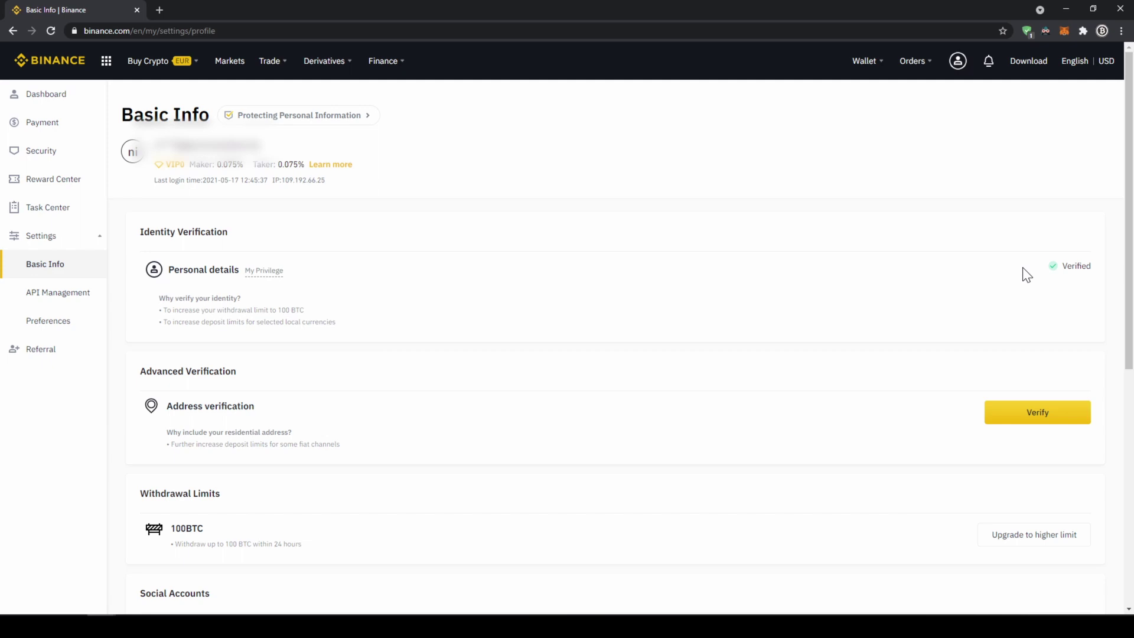
- Start a fiat deposit from the Fiat and Spot wallet, with EUR as currency and Bank Transfer (SEPA) as payment method
mouse_move(868, 68)
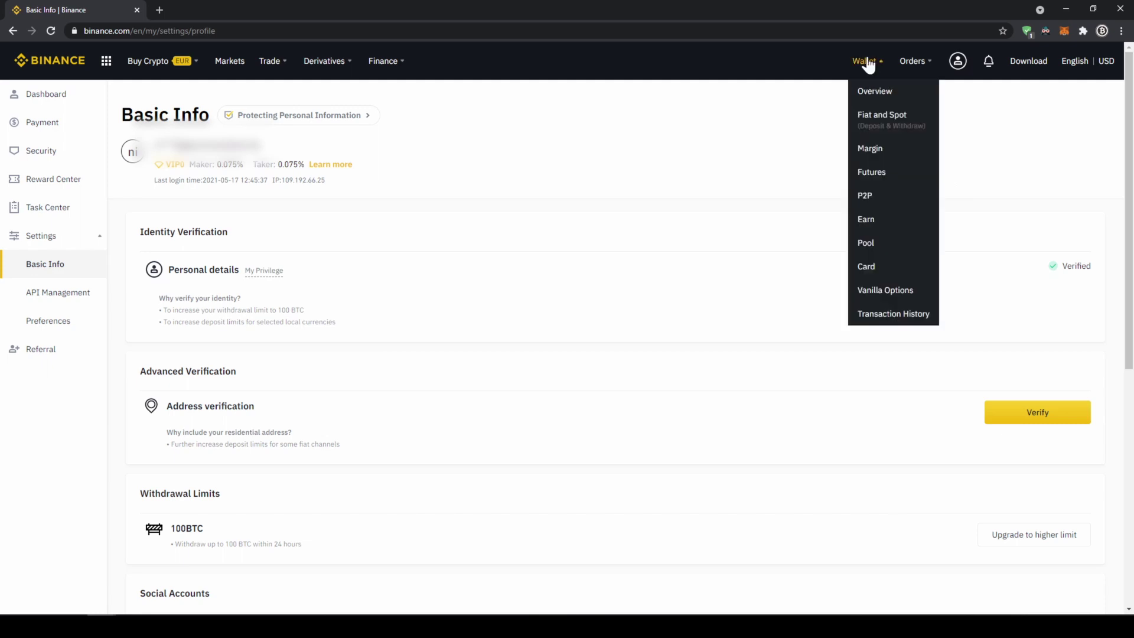
click(889, 123)
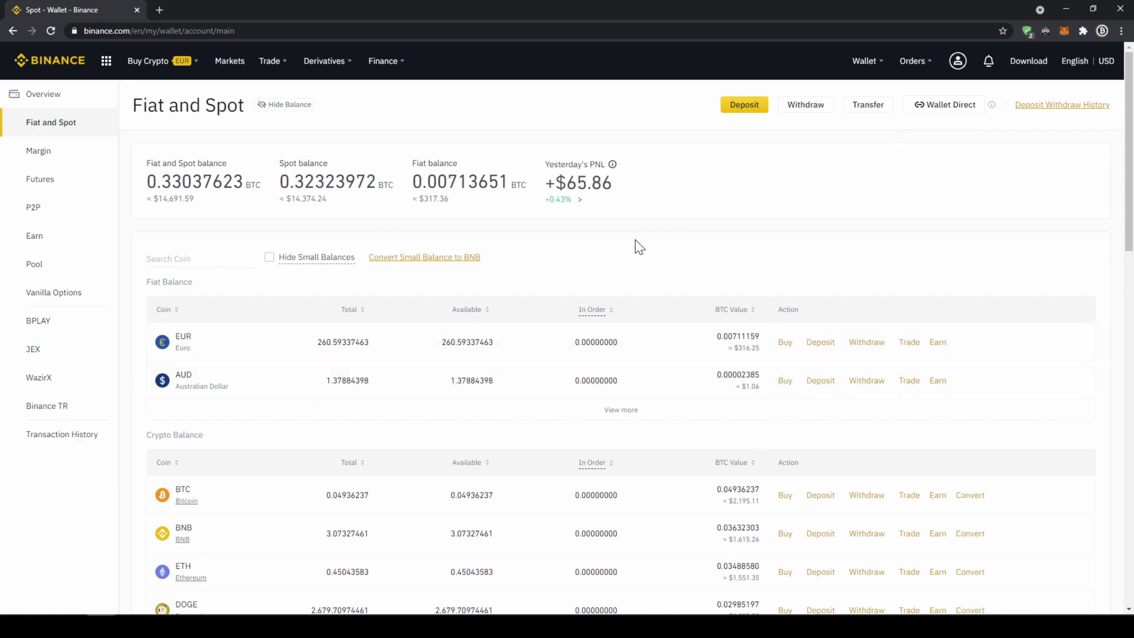
click(745, 108)
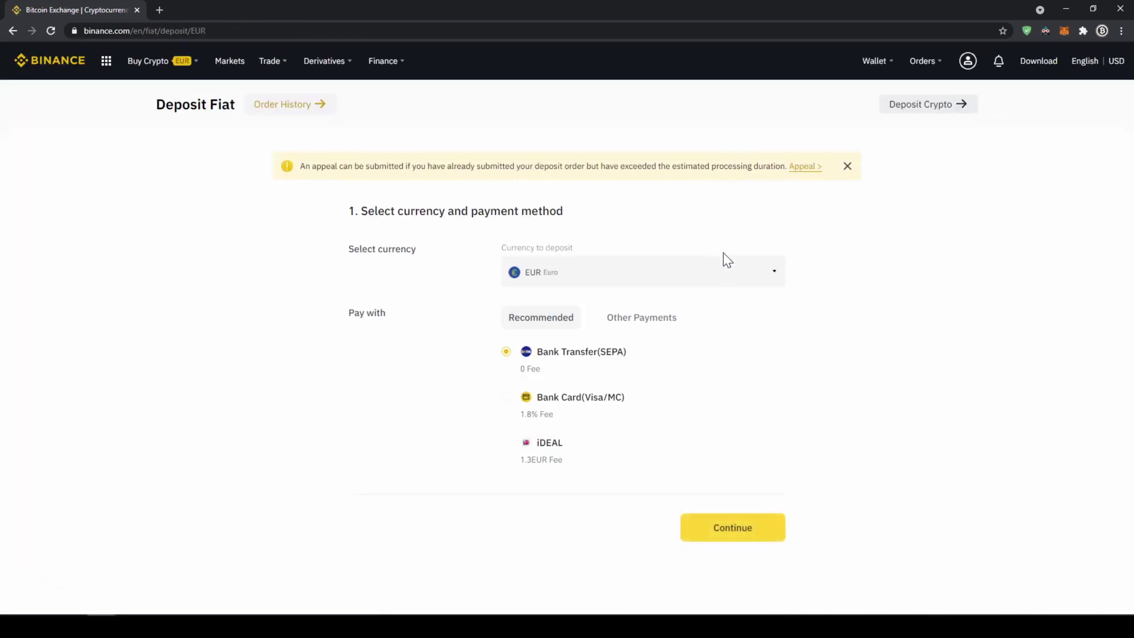
click(743, 272)
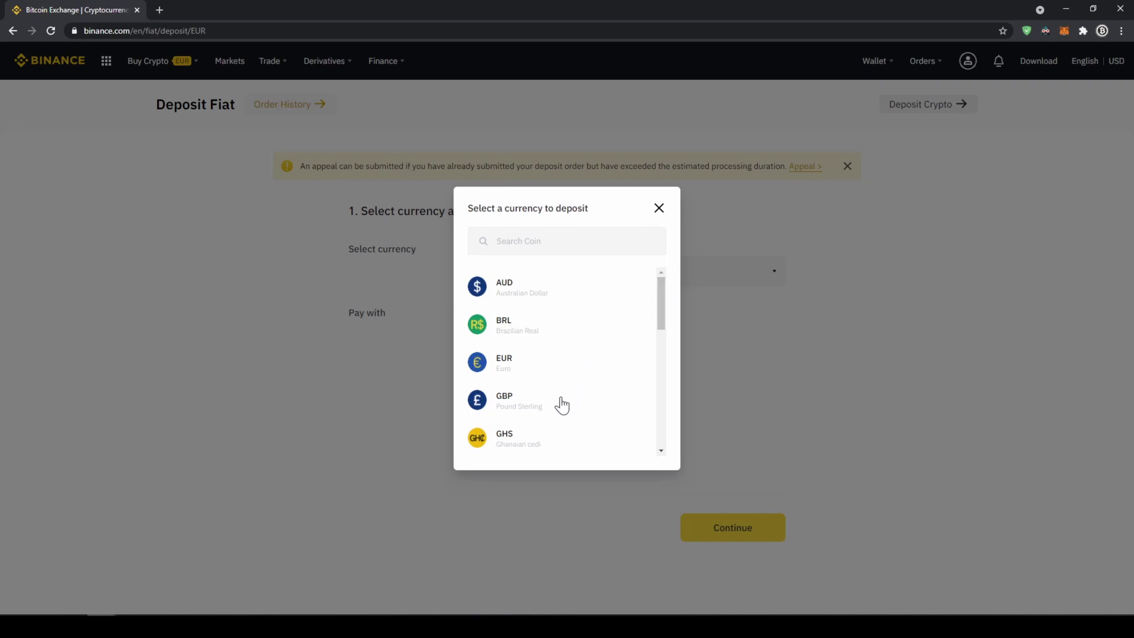
mouse_move(657, 328)
mouse_down()
mouse_move(658, 405)
mouse_move(656, 307)
mouse_up()
click(575, 371)
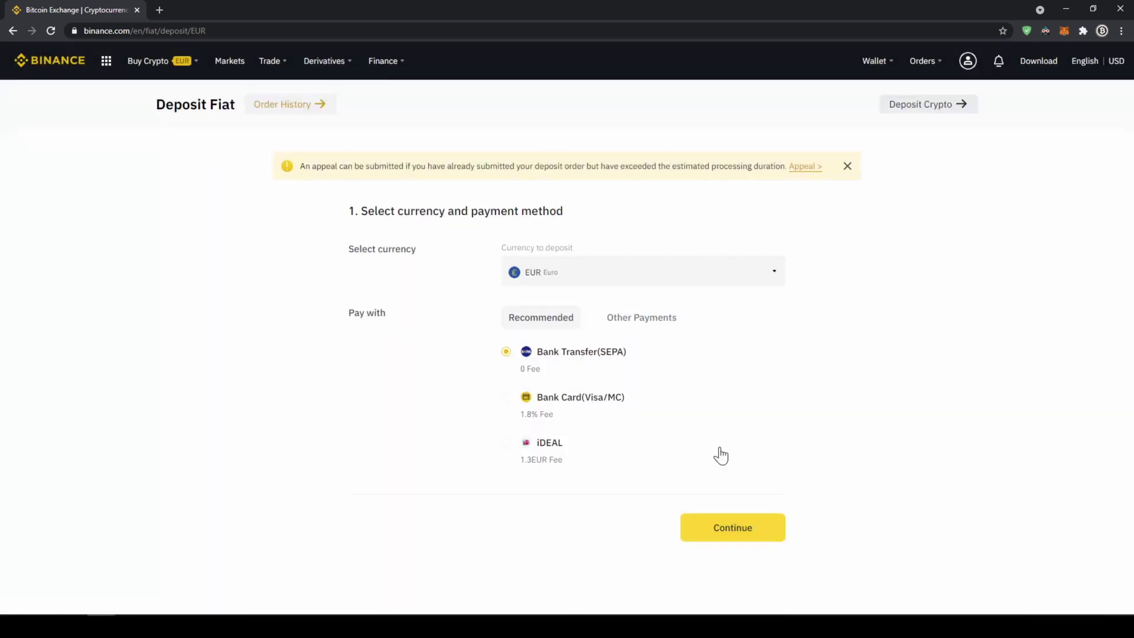
click(726, 531)
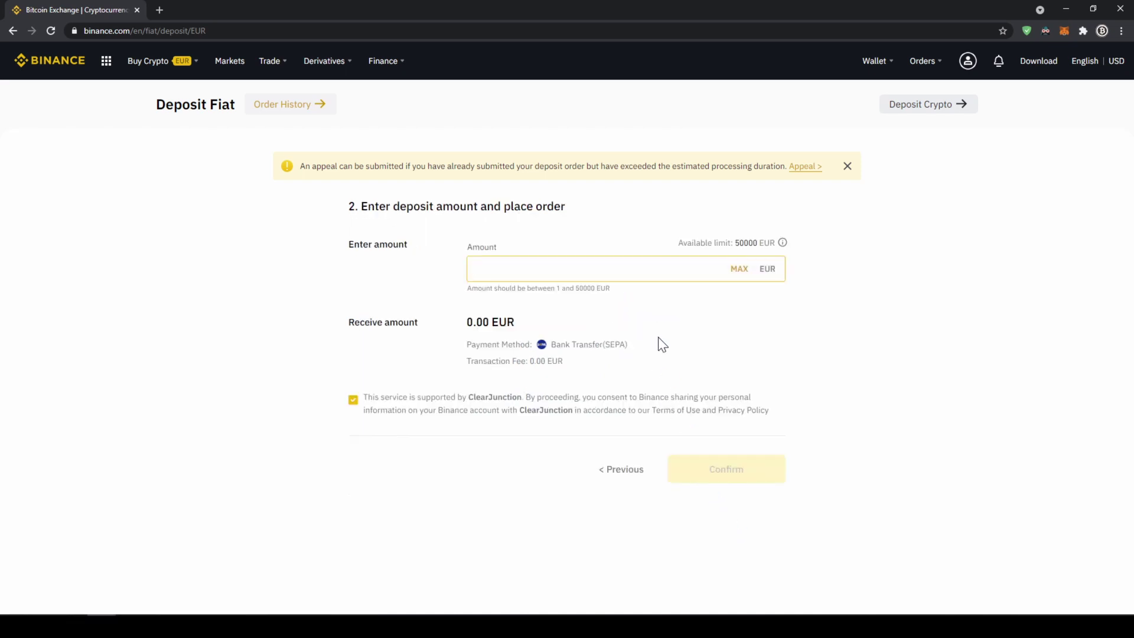
- Place the deposit order for 200 EUR and acknowledge the important notes
text(200)
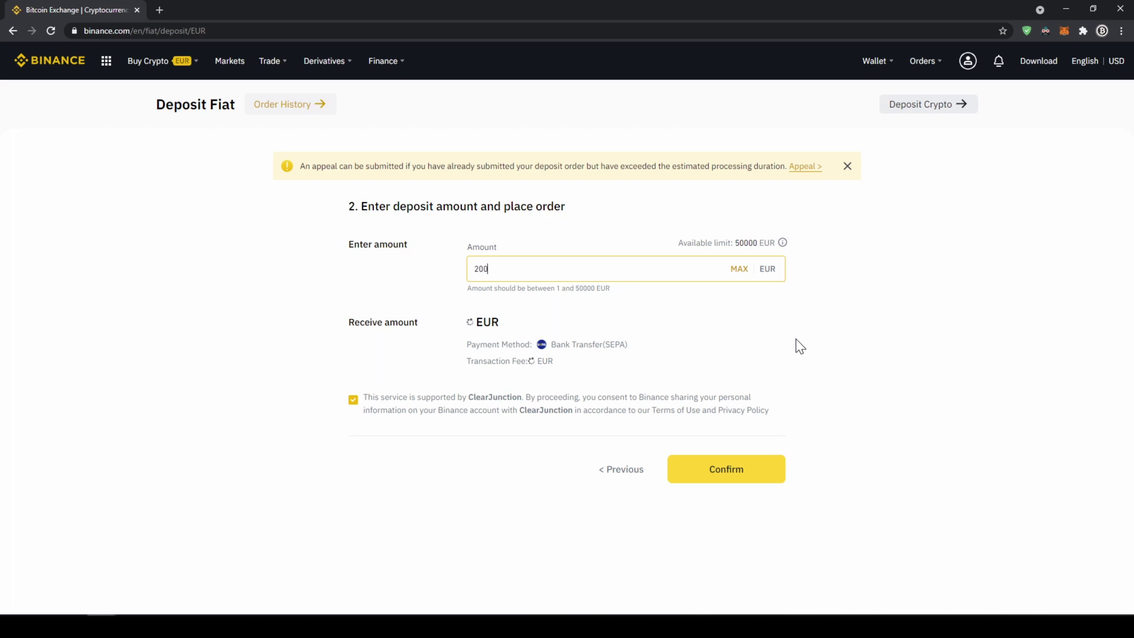
click(749, 476)
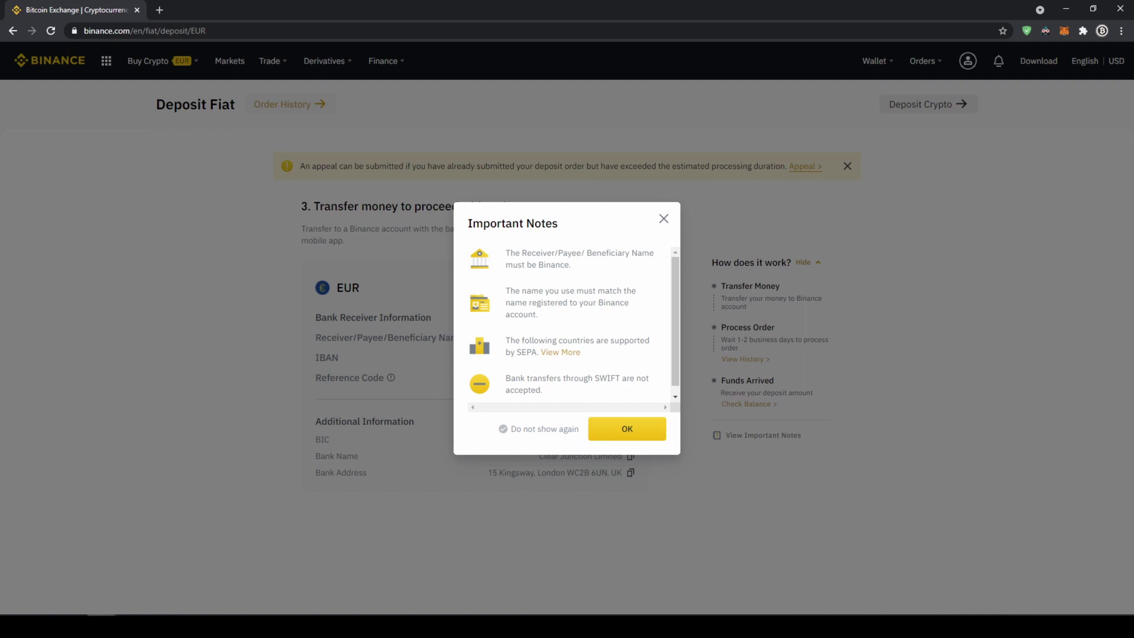
drag(532, 265, 569, 264)
click(573, 267)
click(626, 430)
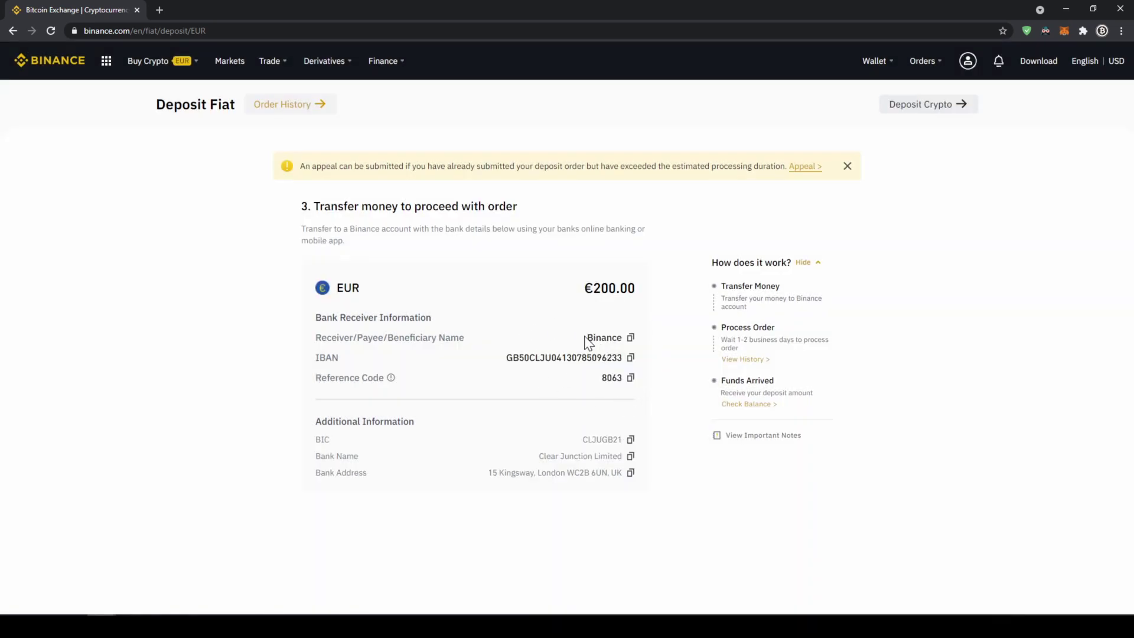
- Examine the beneficiary name, IBAN and reference code in the bank transfer details
drag(572, 334, 545, 357)
click(518, 343)
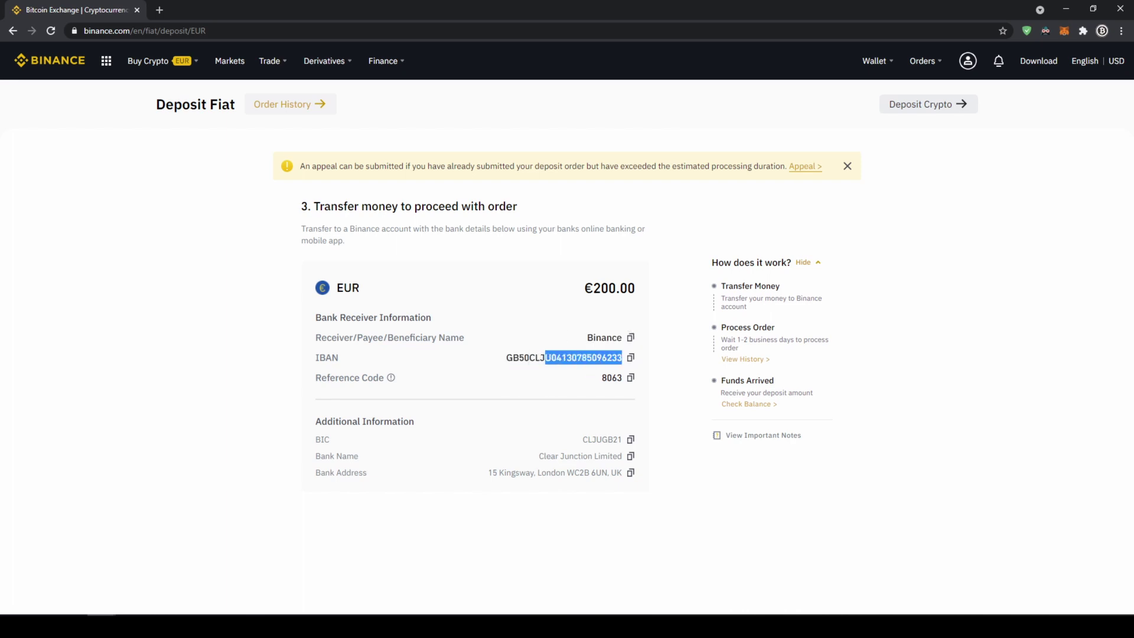
click(584, 381)
click(602, 381)
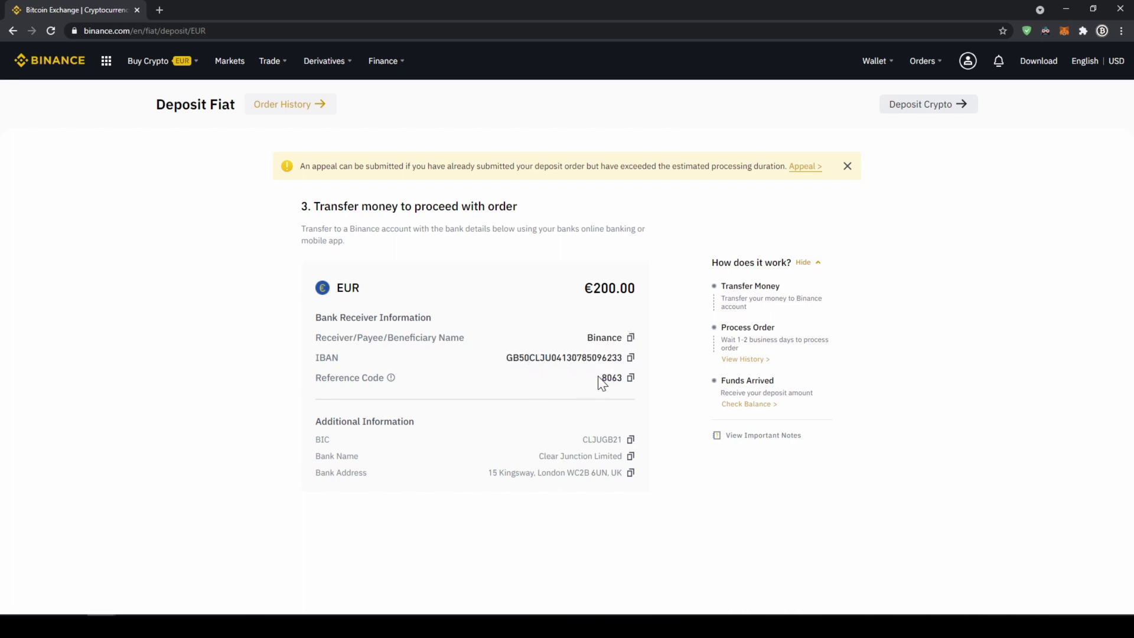
click(556, 378)
- Return to the Fiat and Spot wallet and open the crypto purchase page that pays with Cash Balance
mouse_move(884, 64)
click(887, 121)
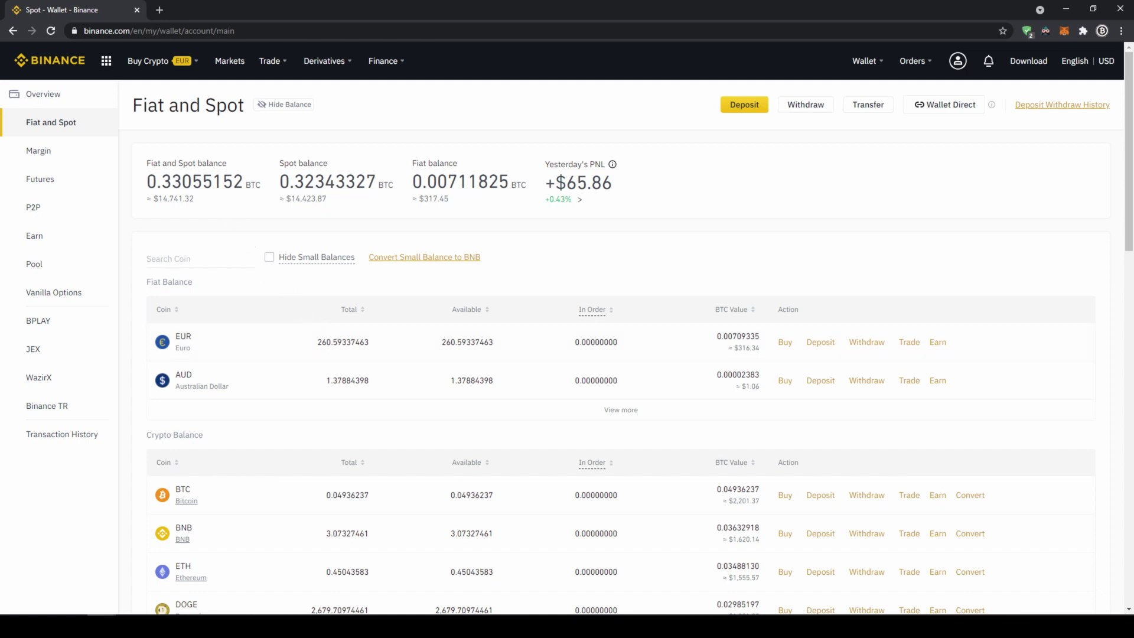
mouse_move(174, 69)
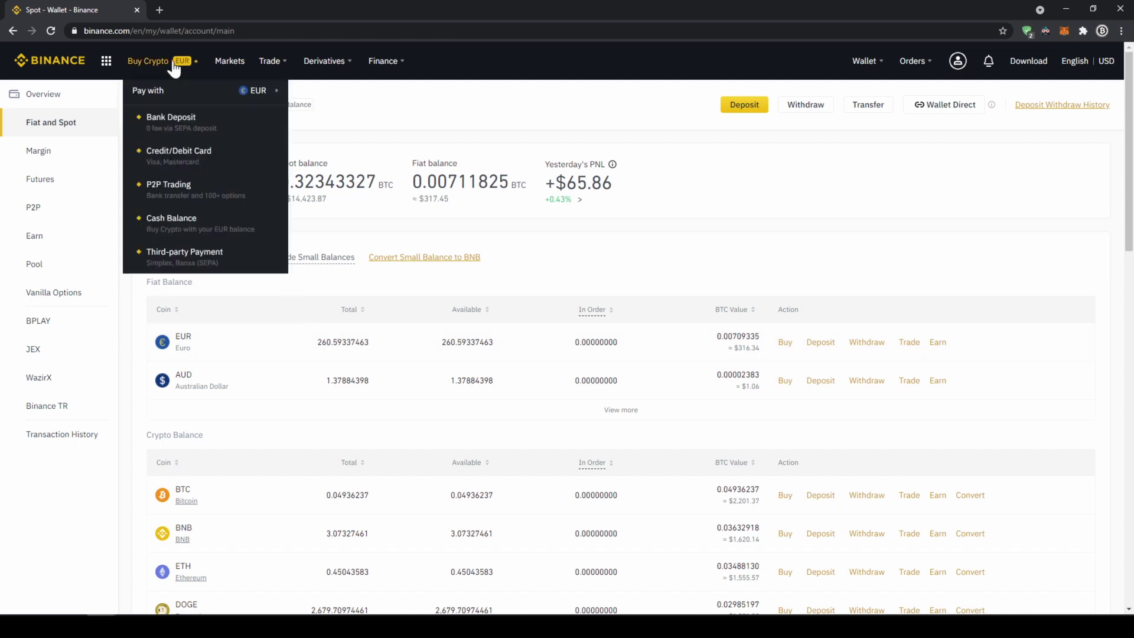
click(172, 223)
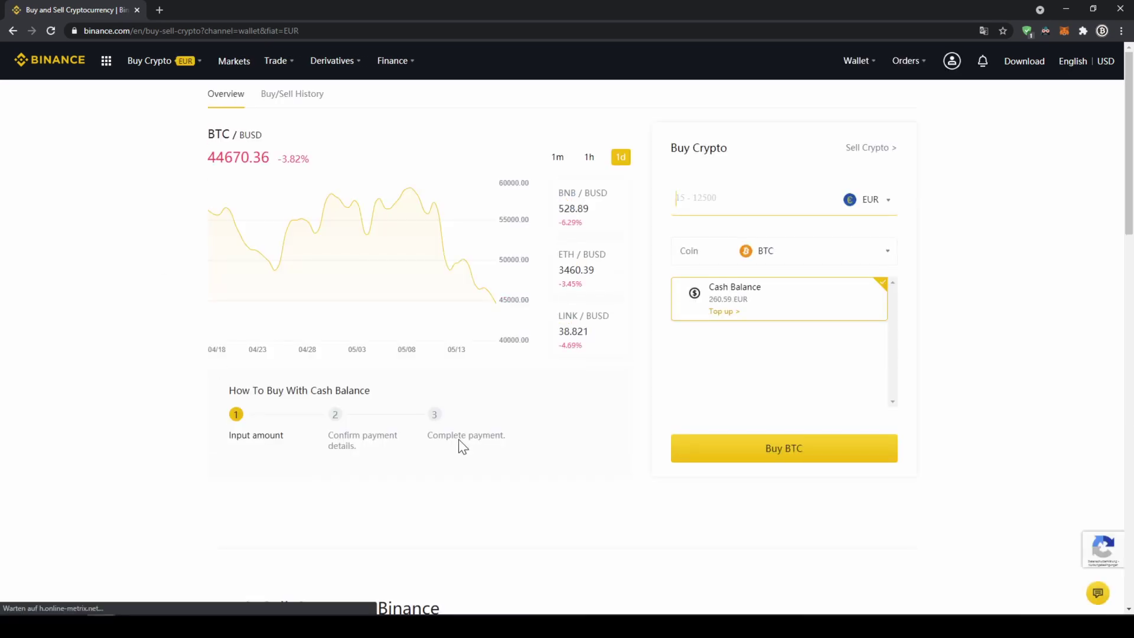
- Choose USDT as the coin to buy and keep EUR as the payment currency
click(863, 256)
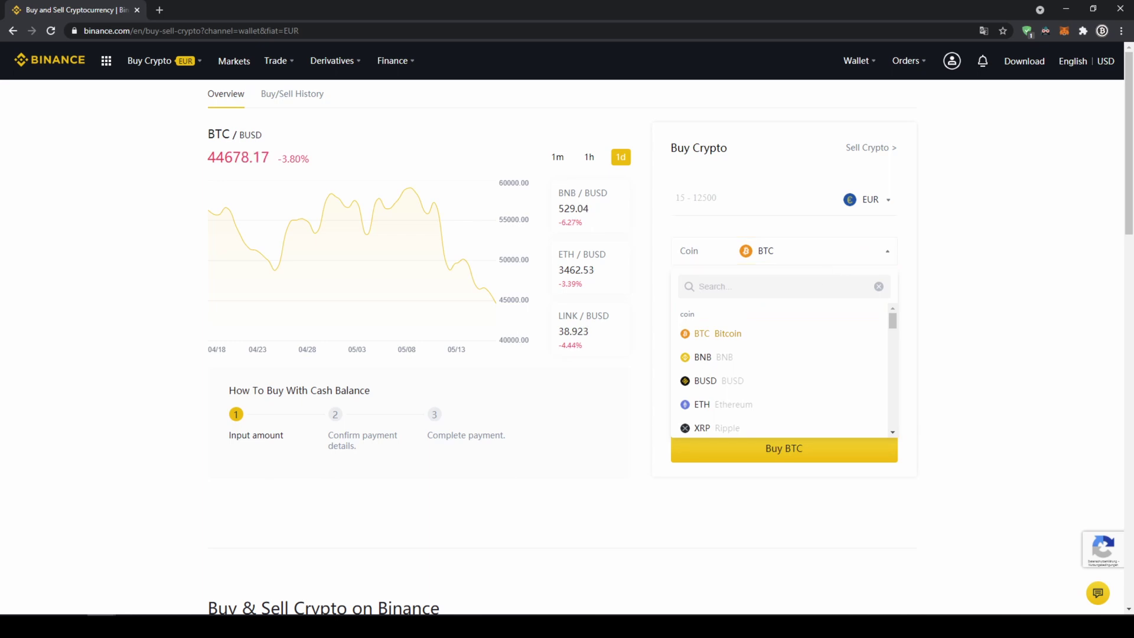
text(usdt)
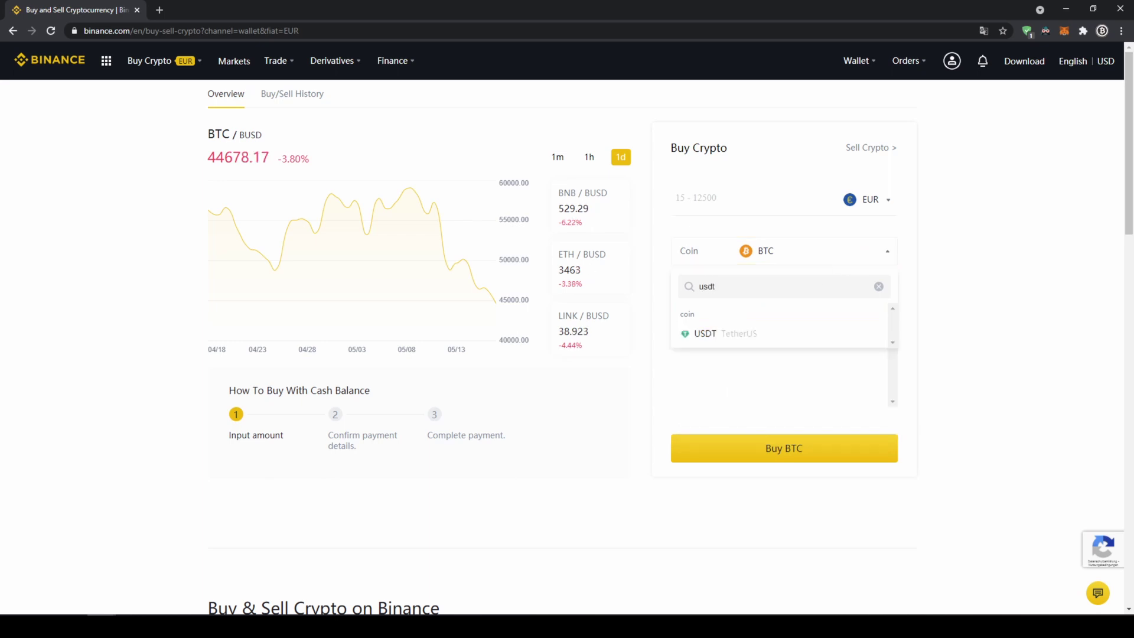
click(794, 346)
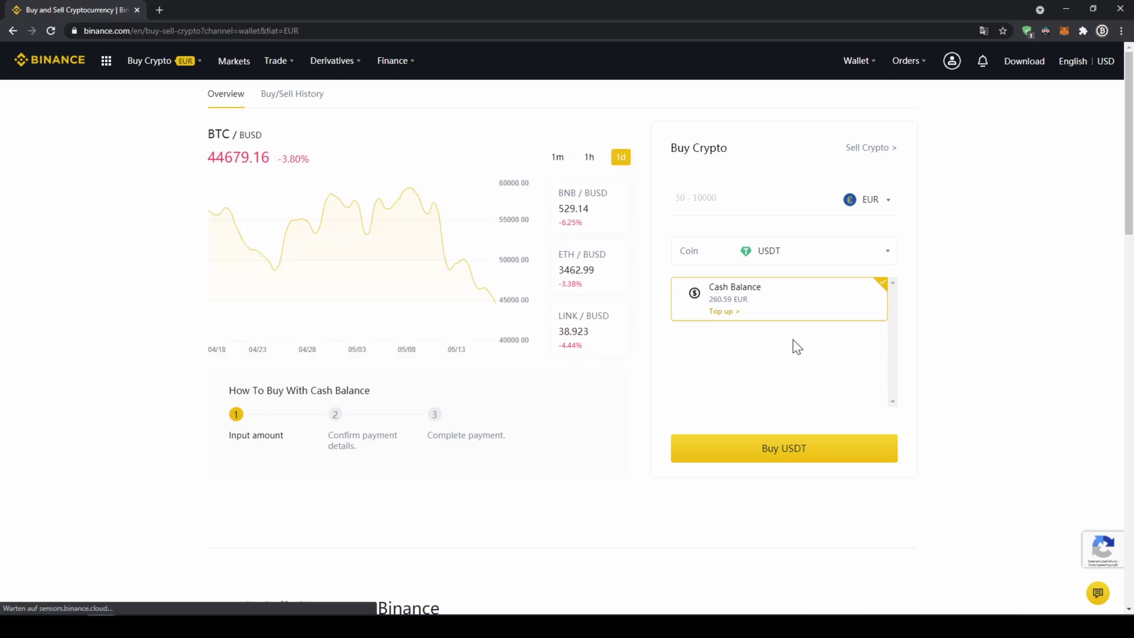
click(878, 200)
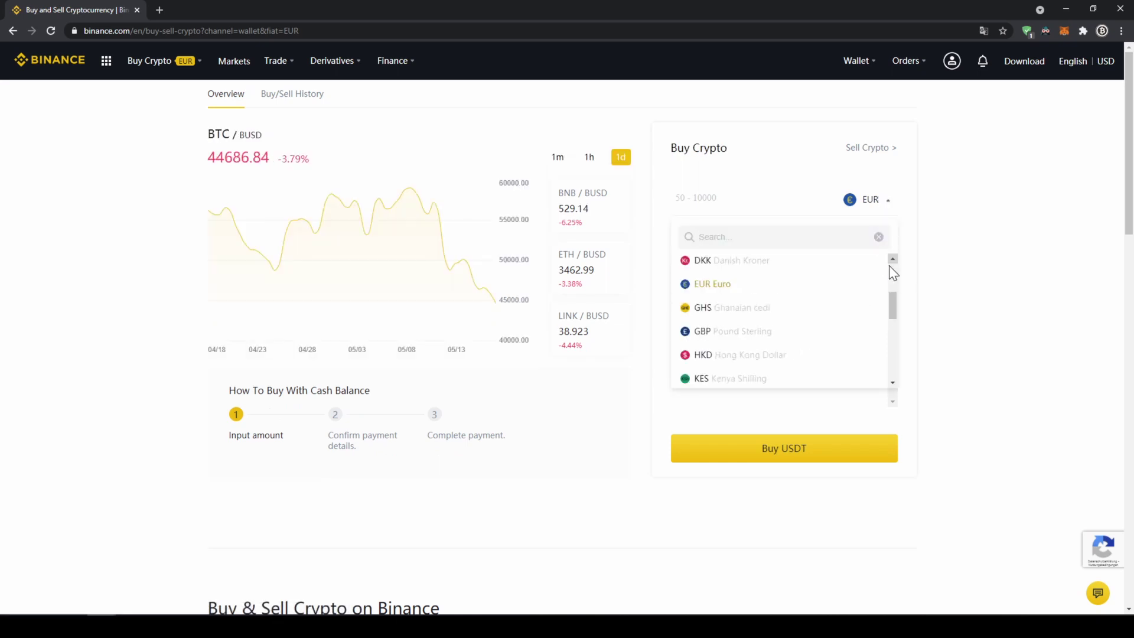
drag(892, 299, 896, 270)
click(955, 218)
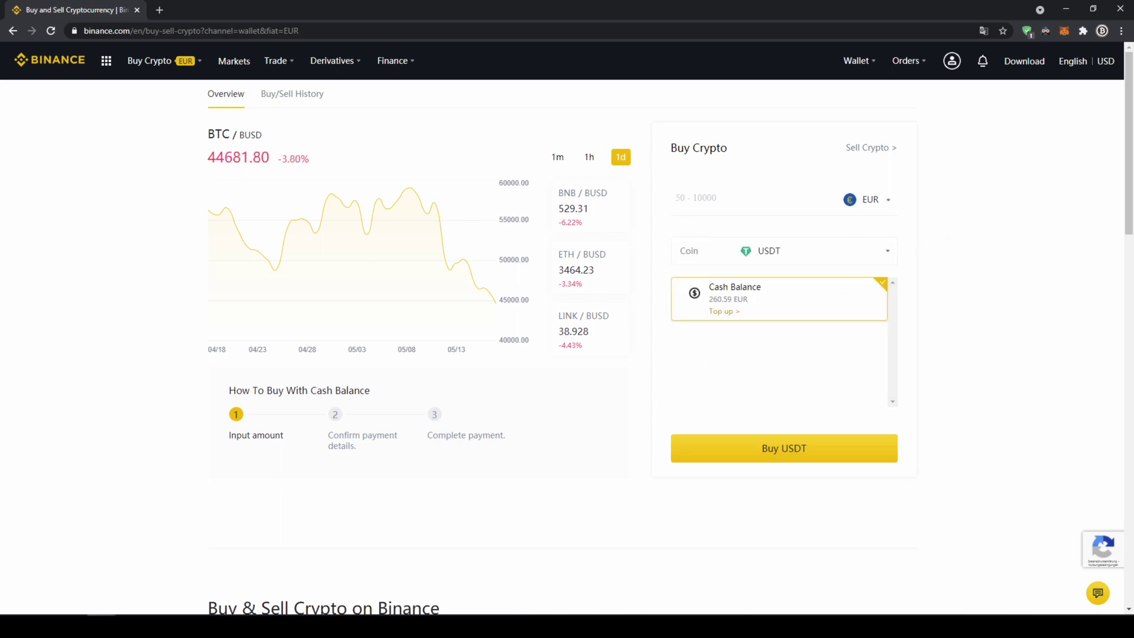
- Set the spending amount to 200 EUR, proceed to the USDT order confirmation and examine the amount to receive
click(751, 199)
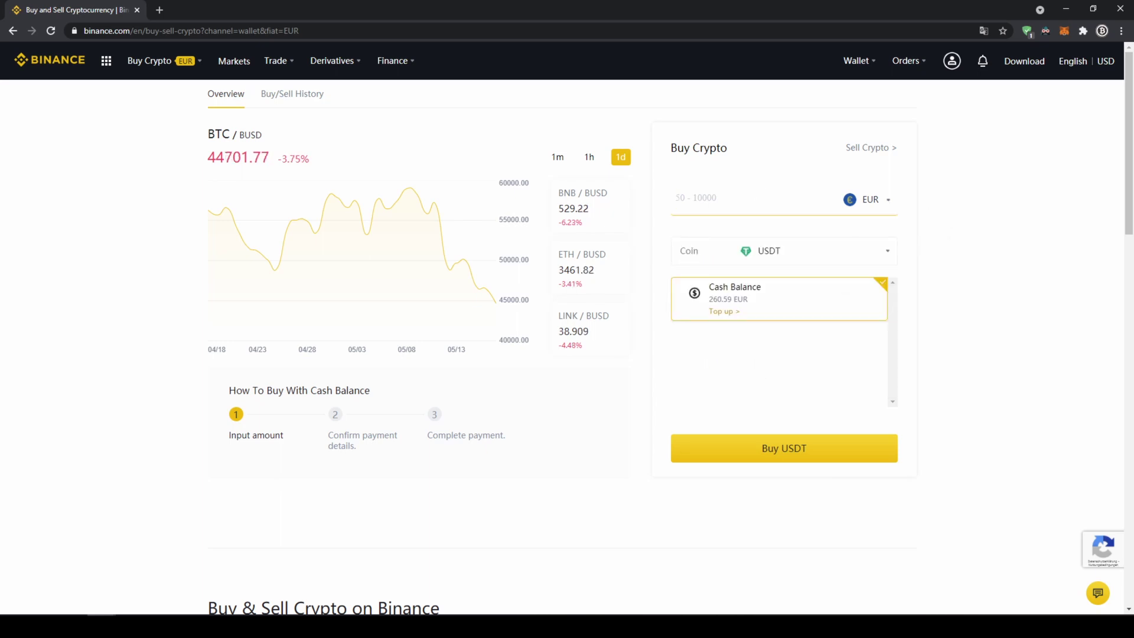
text(200)
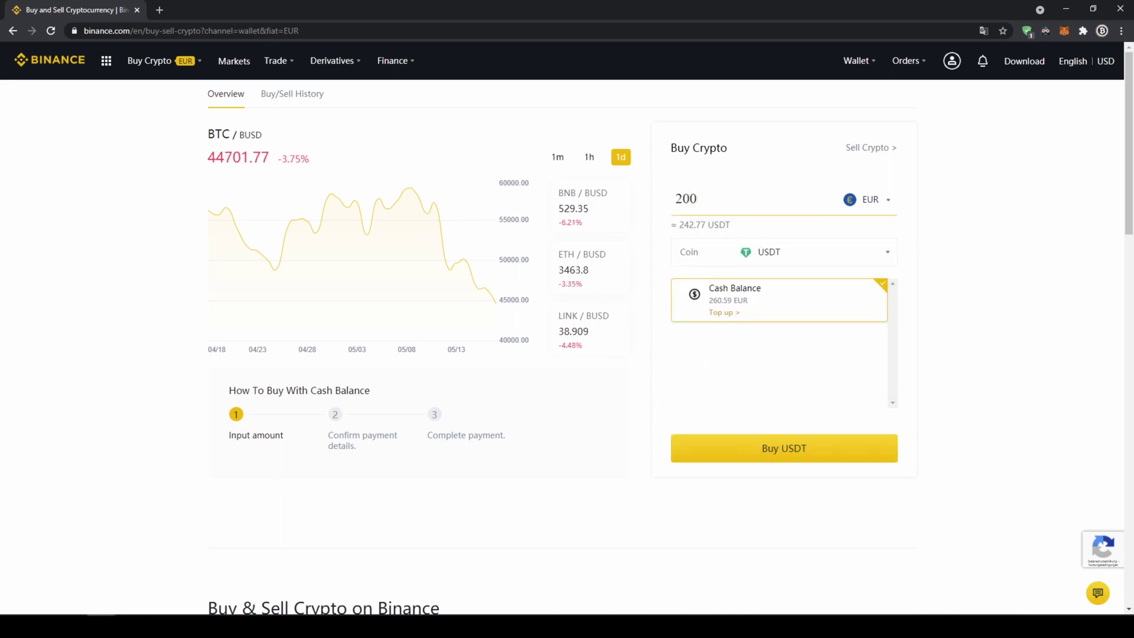
click(969, 248)
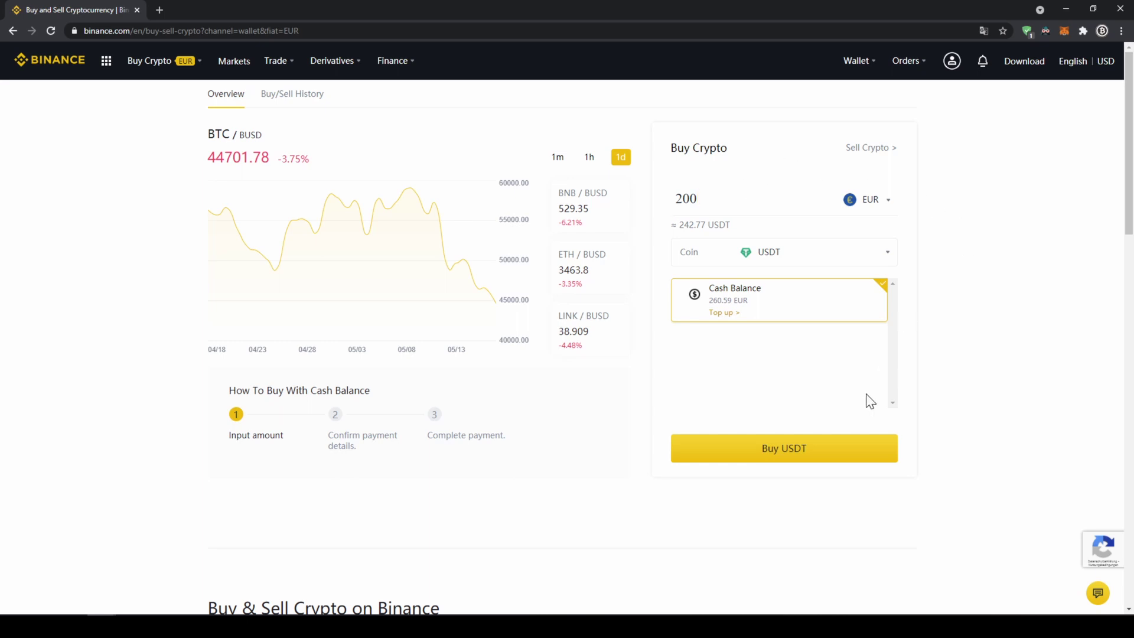
click(823, 457)
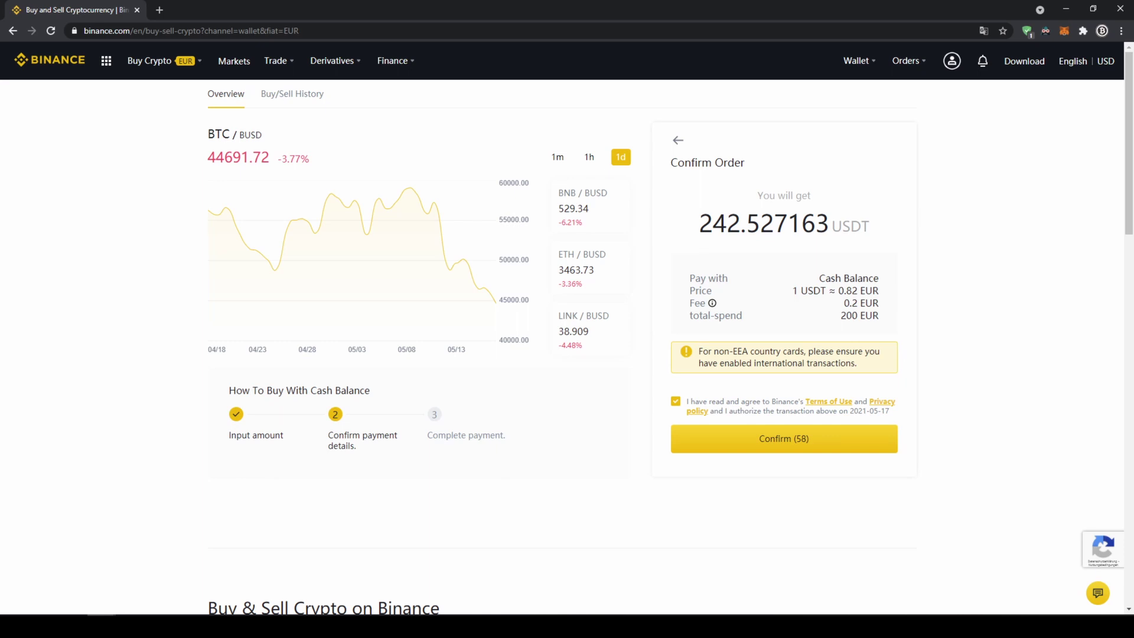
drag(699, 224, 748, 223)
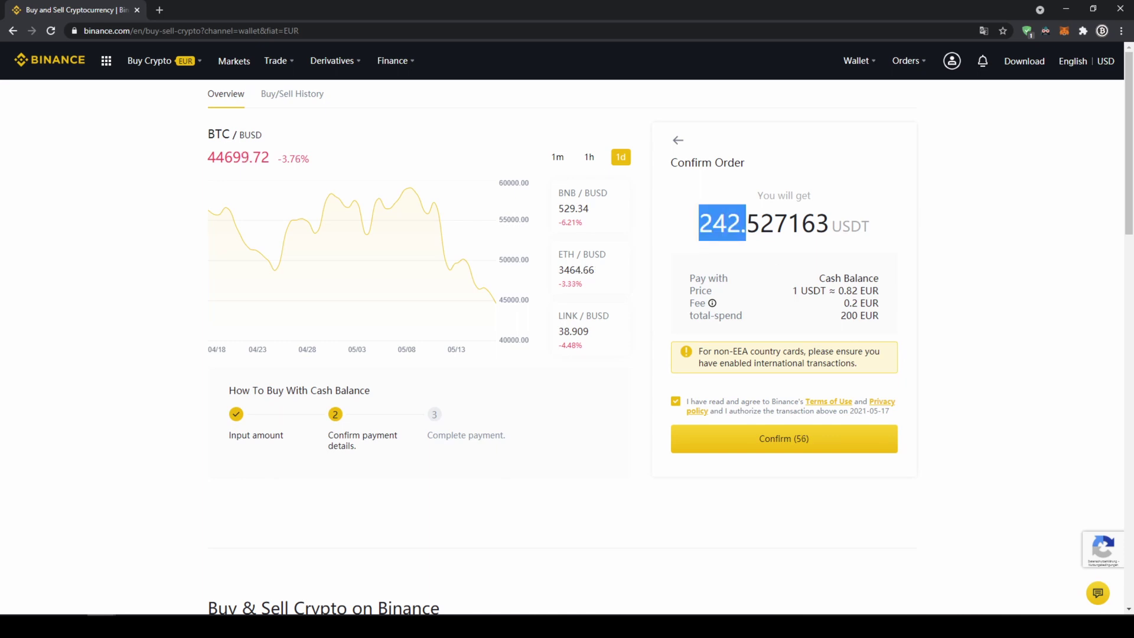
click(775, 281)
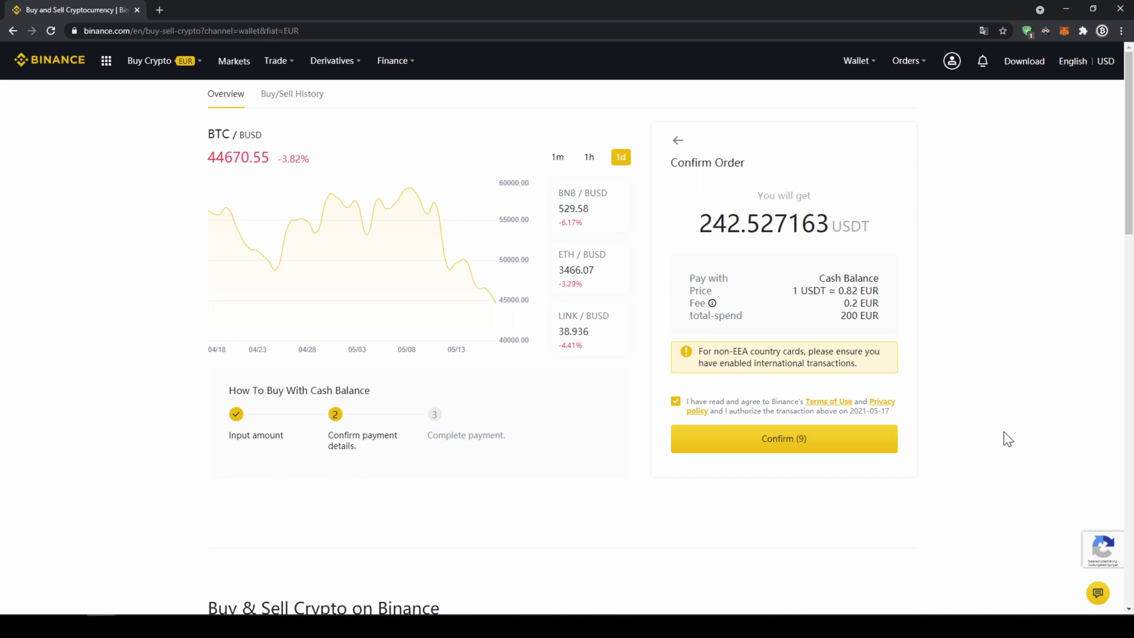
- Set up a Credit/Debit Card purchase of USDT for 200 EUR and proceed with the purchase
mouse_move(155, 70)
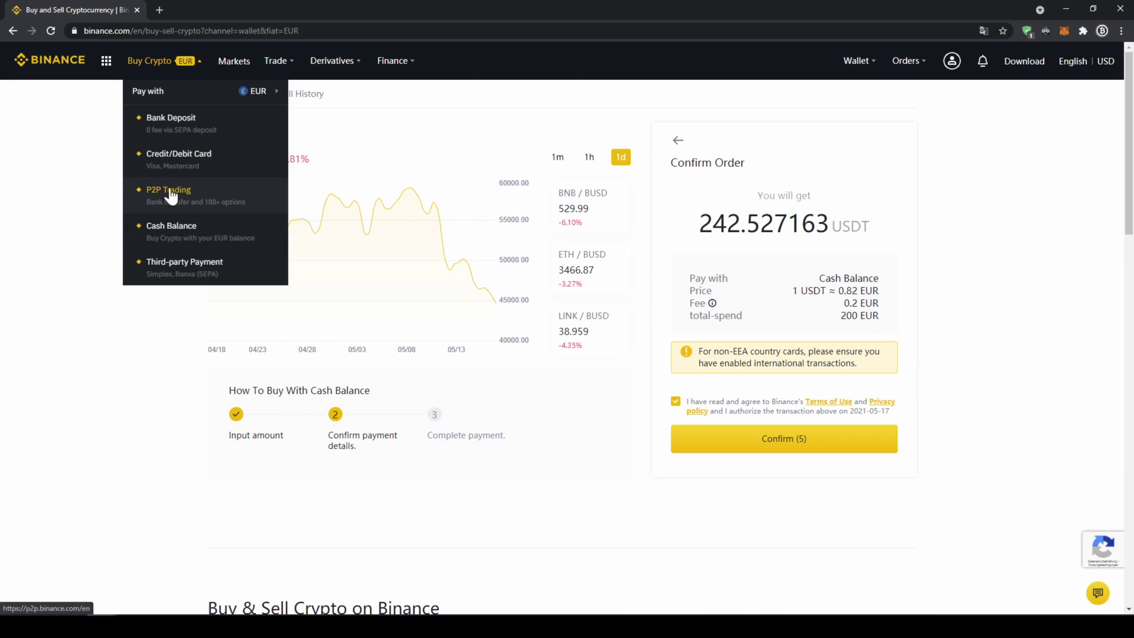
click(174, 160)
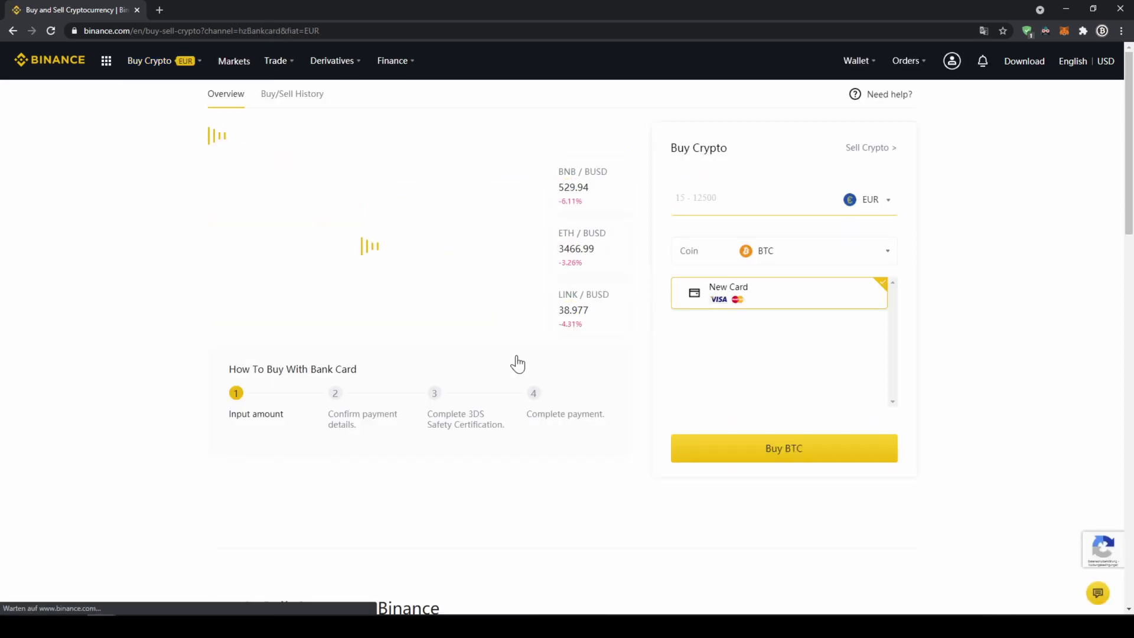
click(857, 259)
text(usdt)
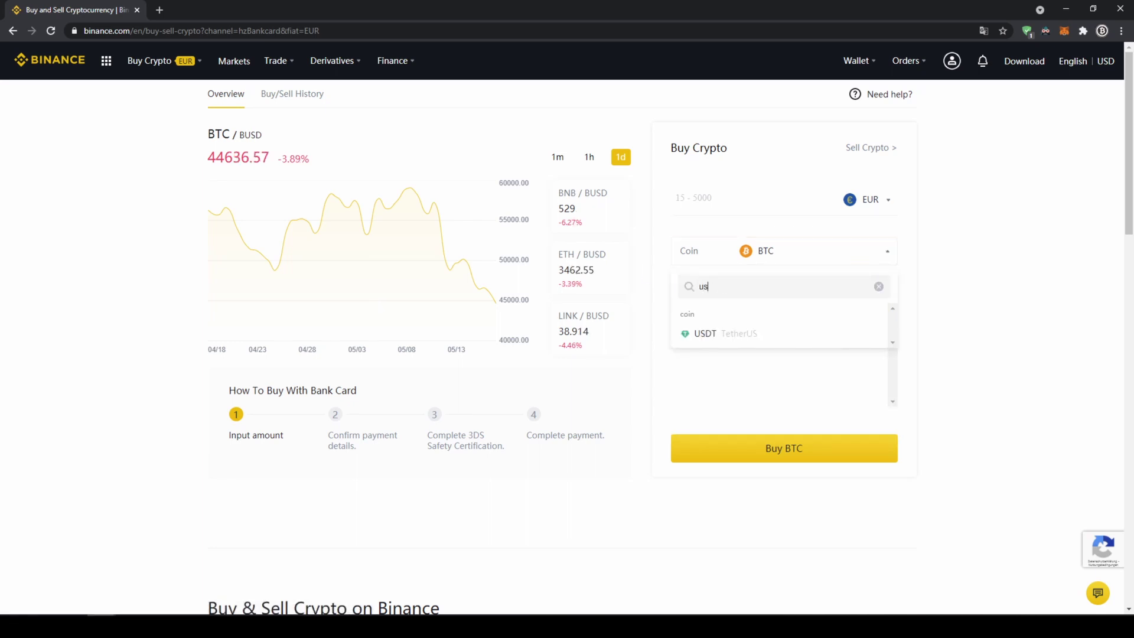
click(861, 335)
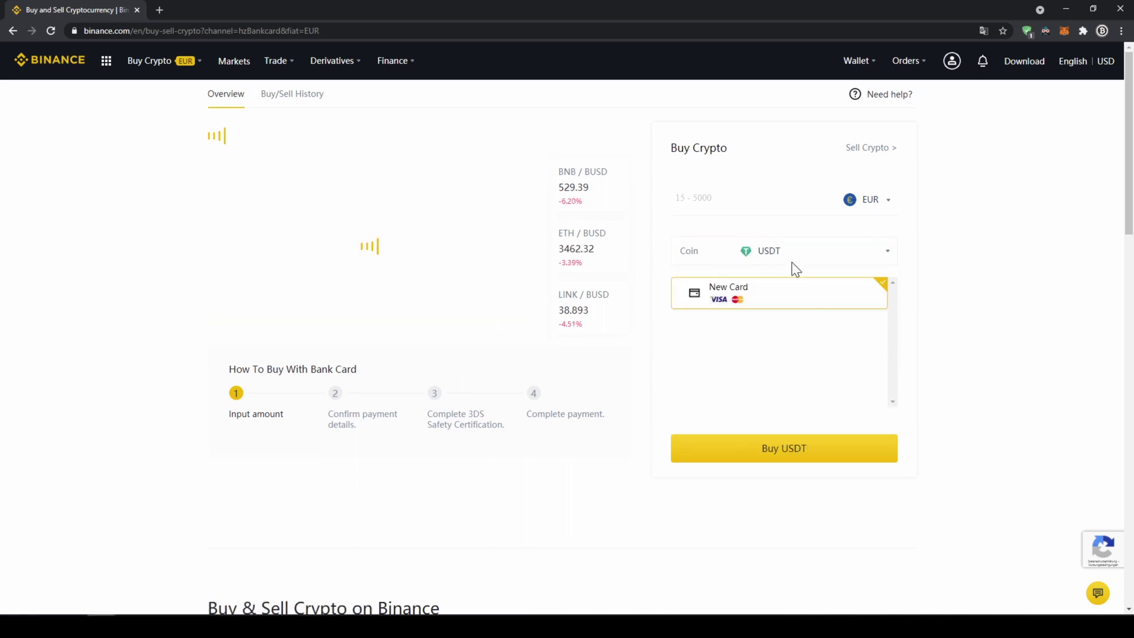
text(200)
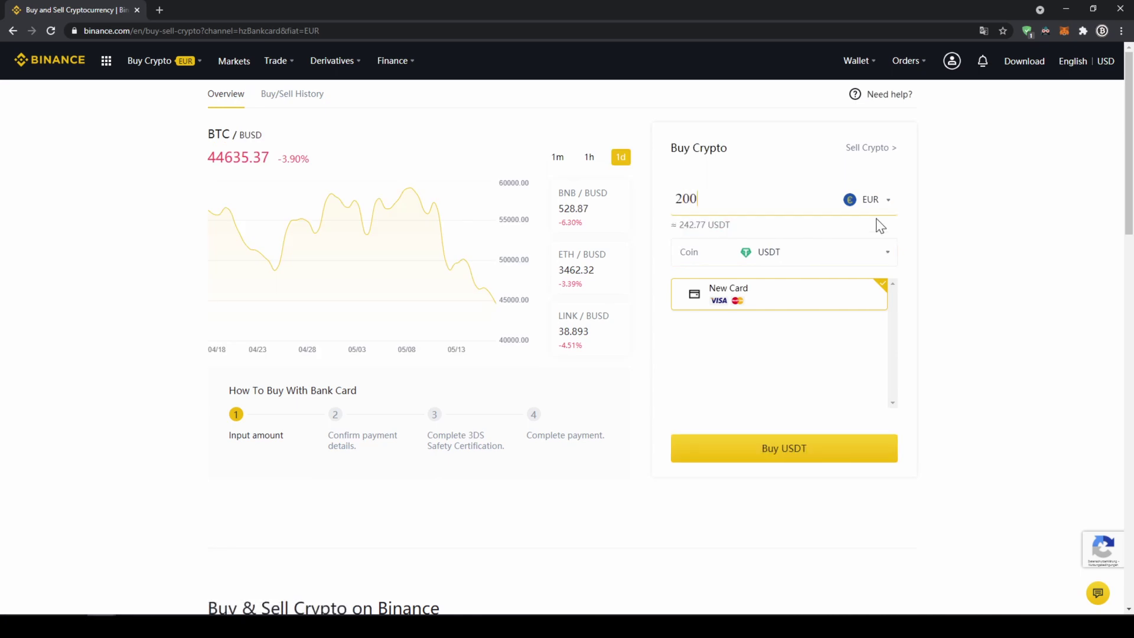
click(823, 450)
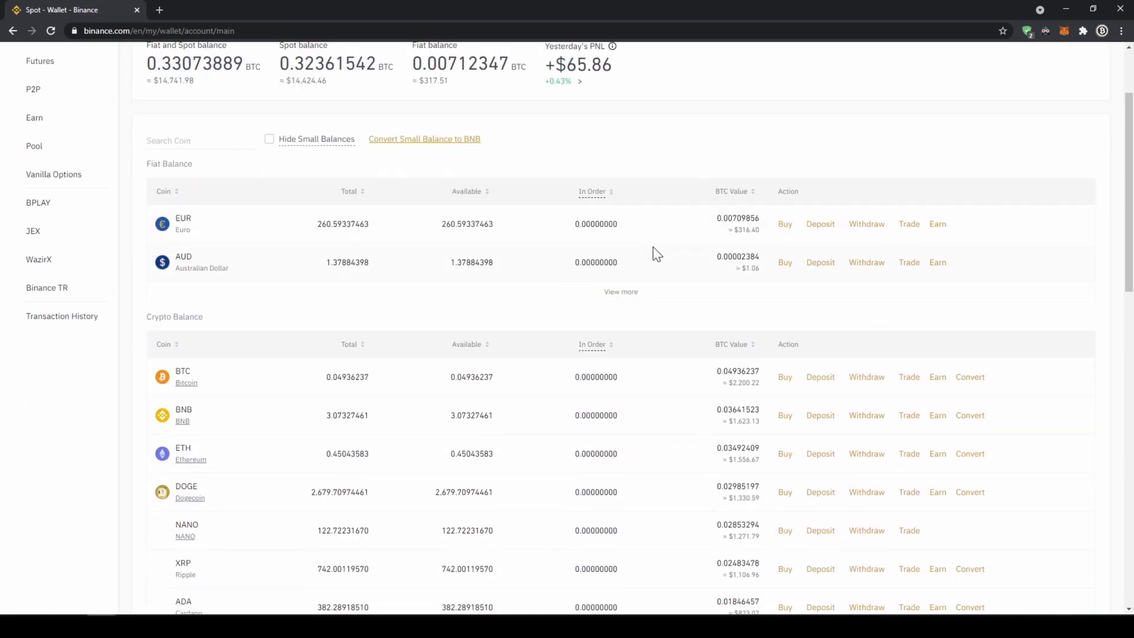
- Examine the USDT entry among the crypto balances in the Fiat and Spot wallet
scroll(653, 253, down, 3)
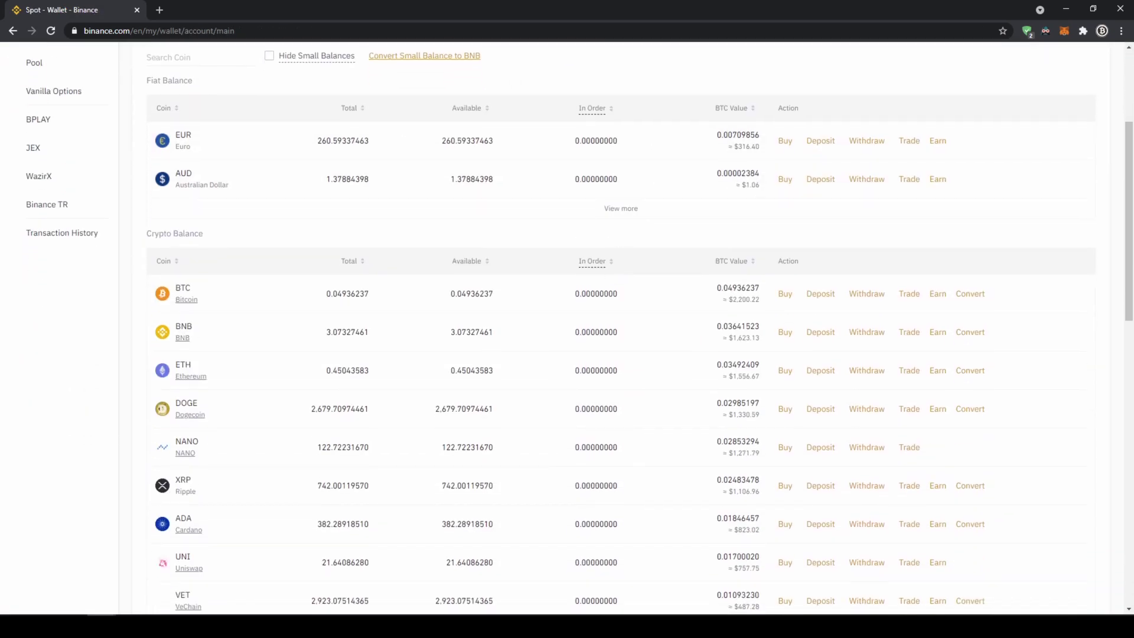
scroll(536, 307, down, 1)
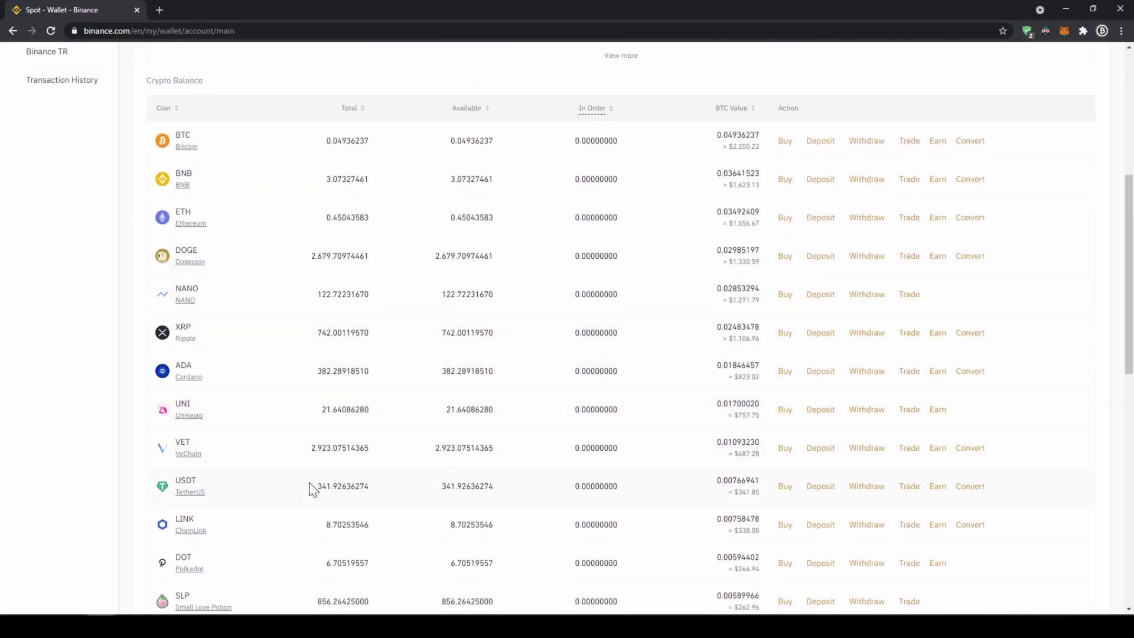
- Leave the wallet balances for the markets overview and list the FIAT Markets pairs under Spot Markets
drag(310, 489, 373, 498)
click(390, 496)
scroll(402, 496, up, 6)
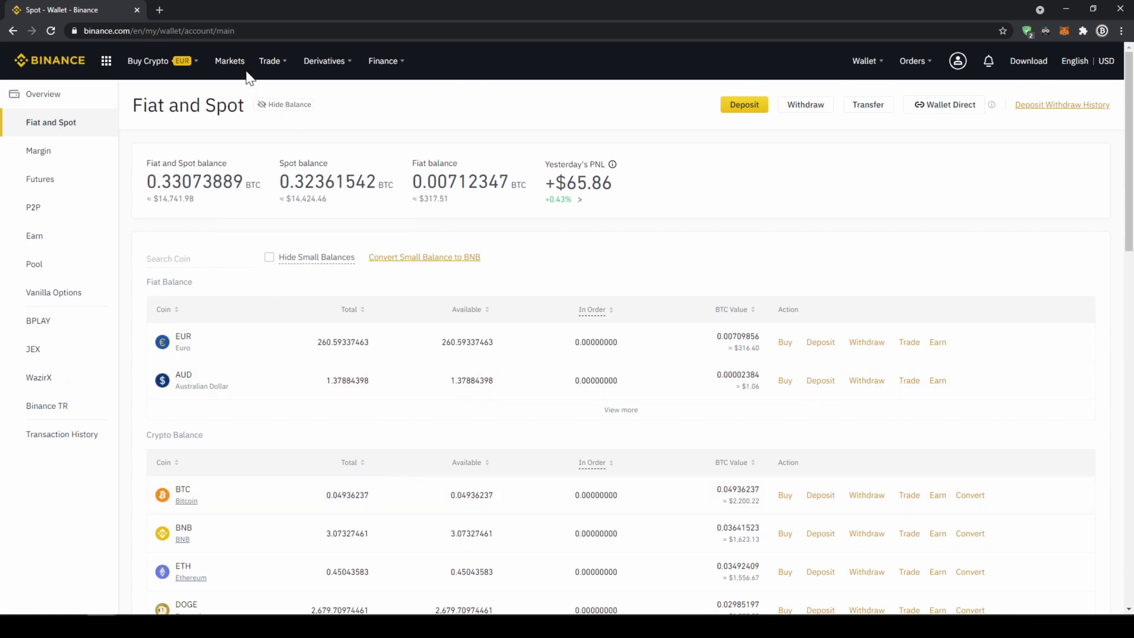
click(231, 61)
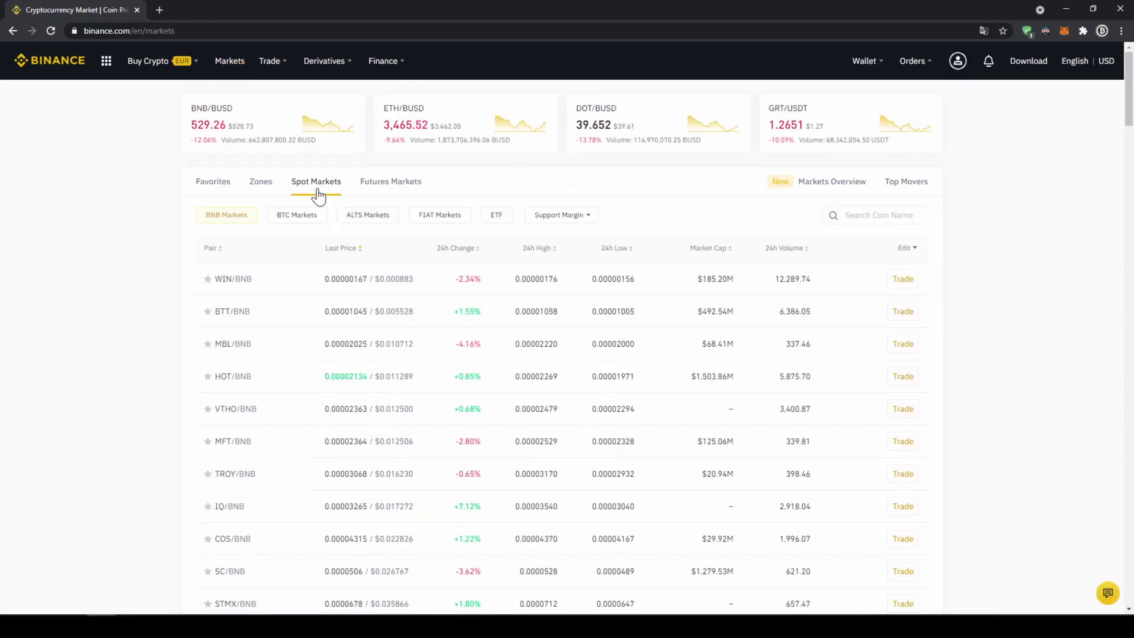
click(446, 219)
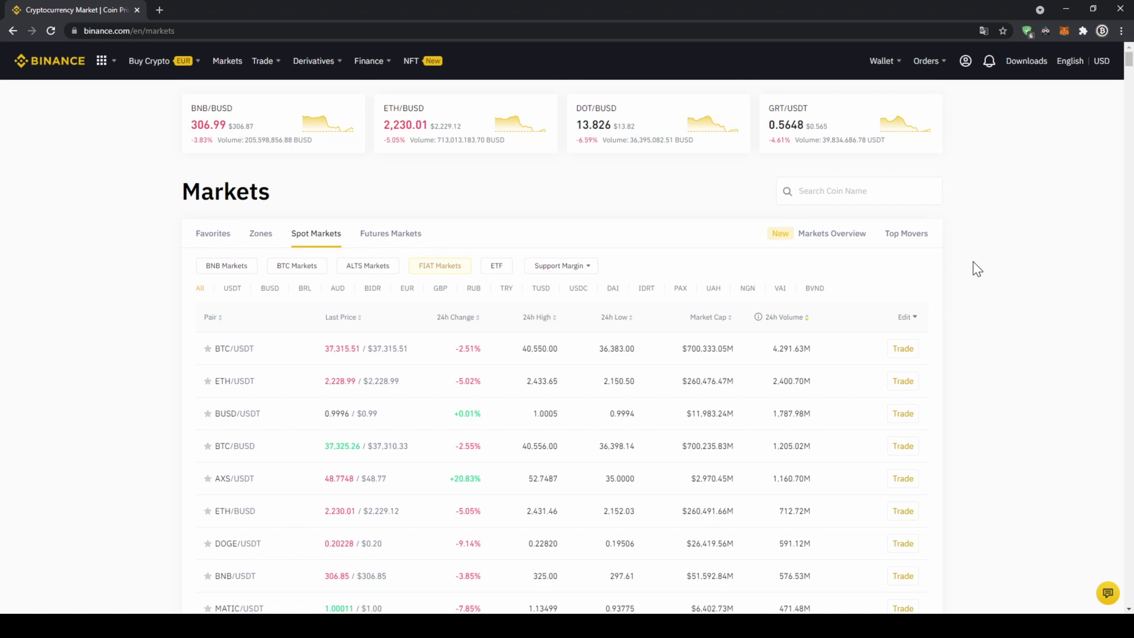
- Search the spot markets for keepusdt and open the KEEP/USDT trading page
click(892, 199)
text(k)
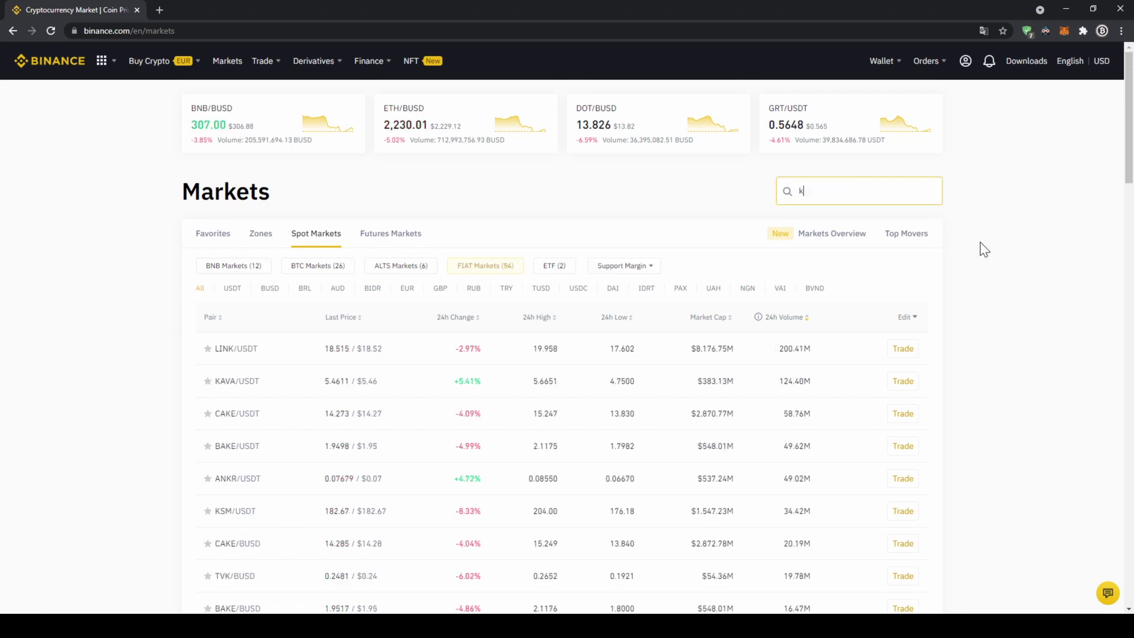
text(eepusdt)
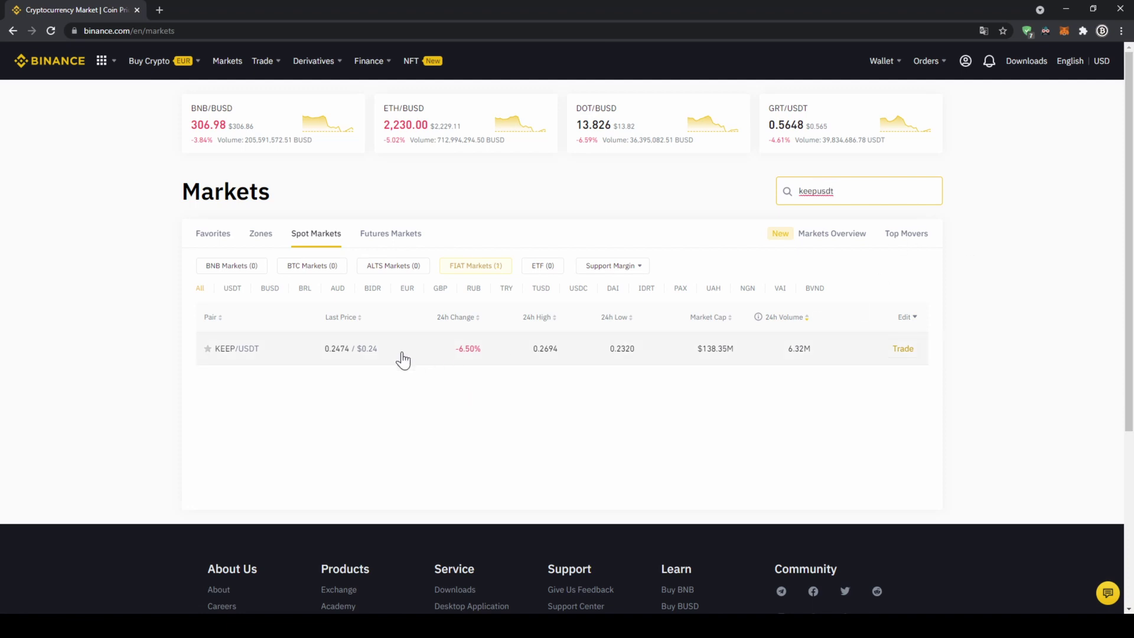
click(262, 349)
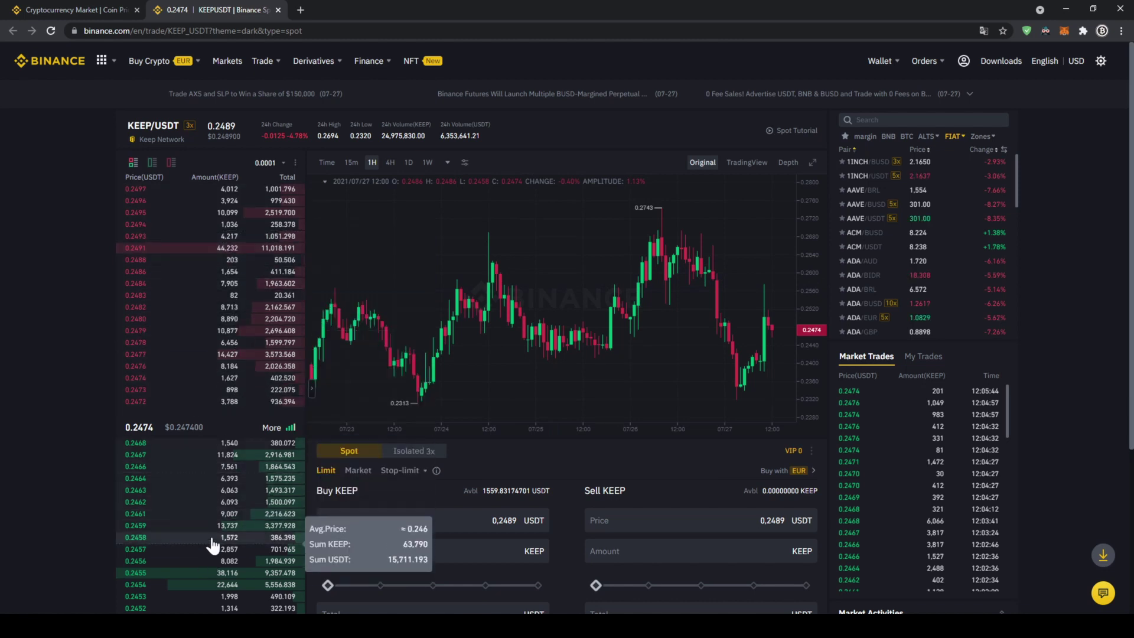
- Set up a spot Market buy order for KEEP that spends the full available USDT balance, a total of 1559.6074 USDT
scroll(550, 482, down, 1)
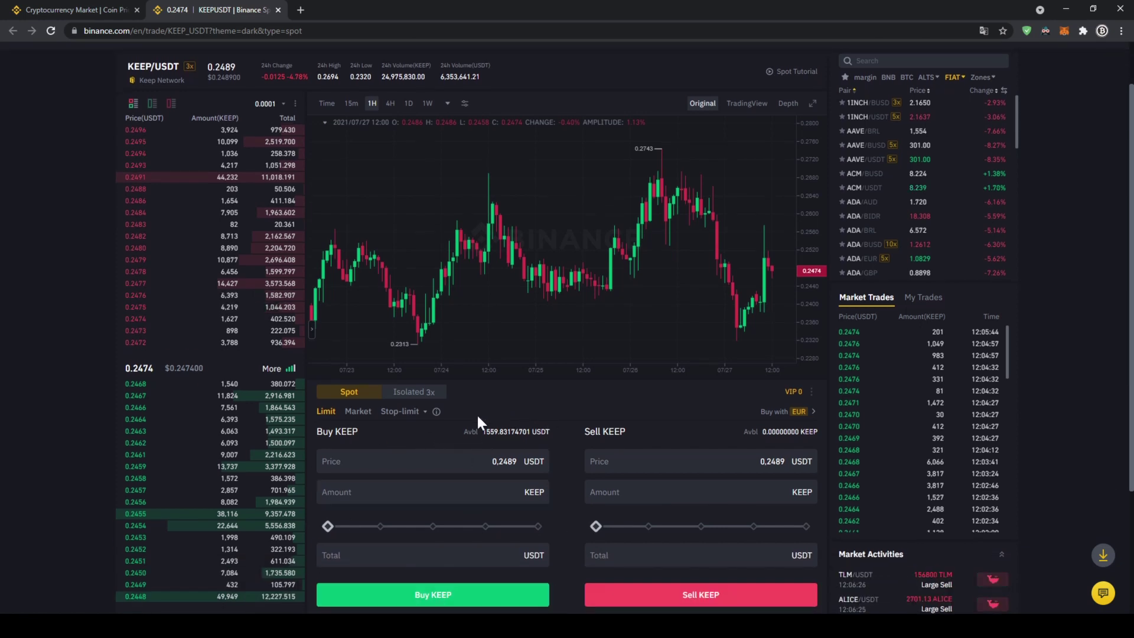
click(362, 416)
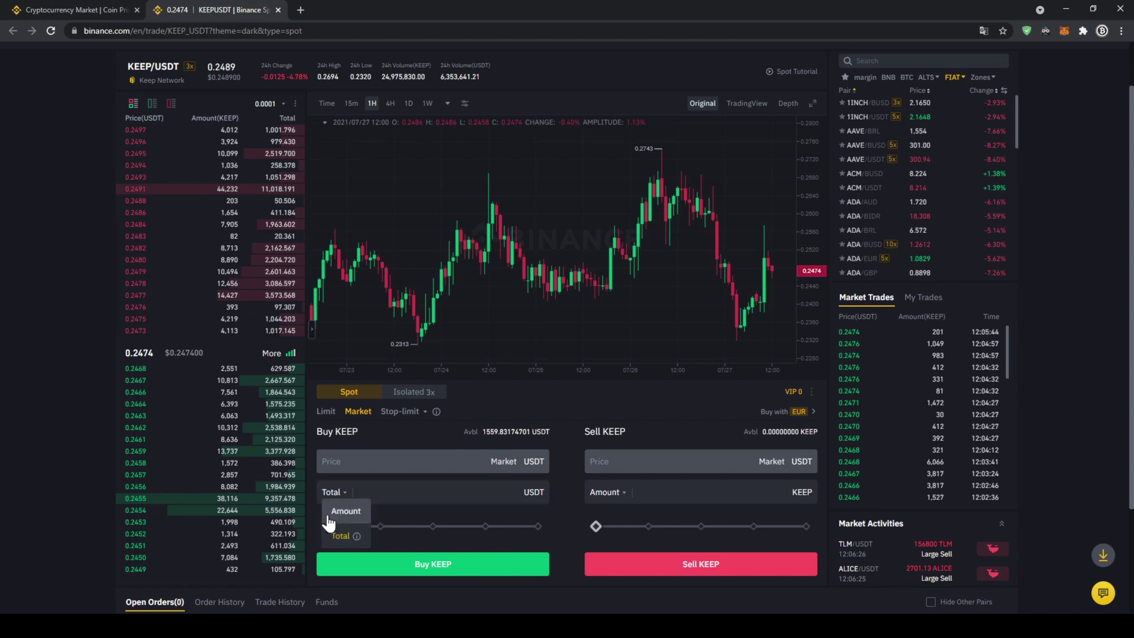
drag(325, 526, 462, 528)
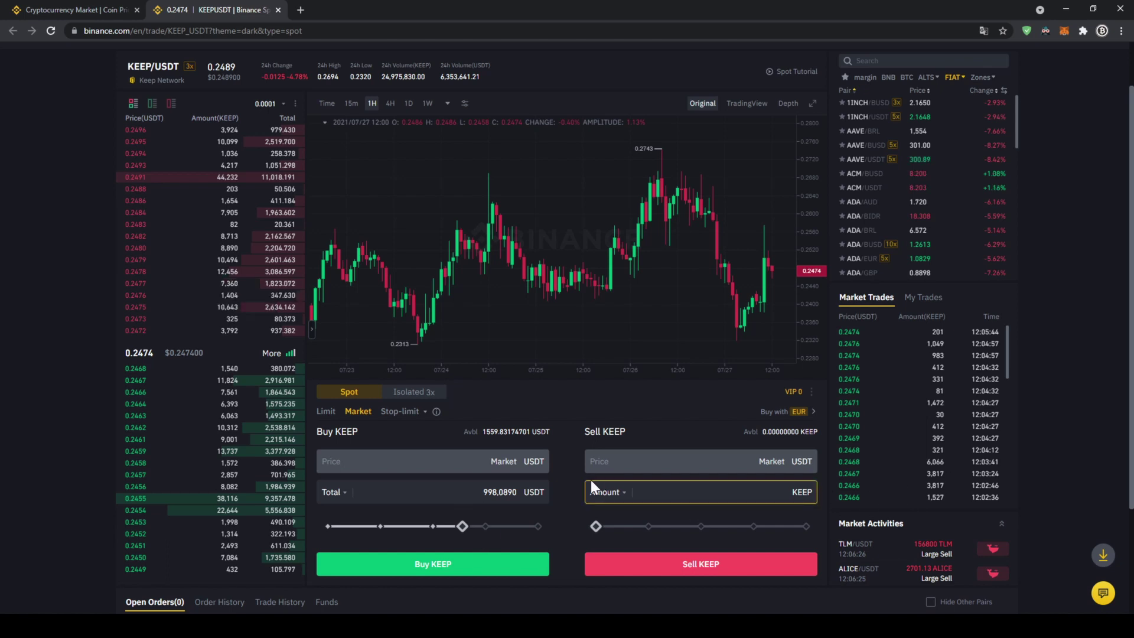
click(469, 521)
drag(471, 521, 542, 535)
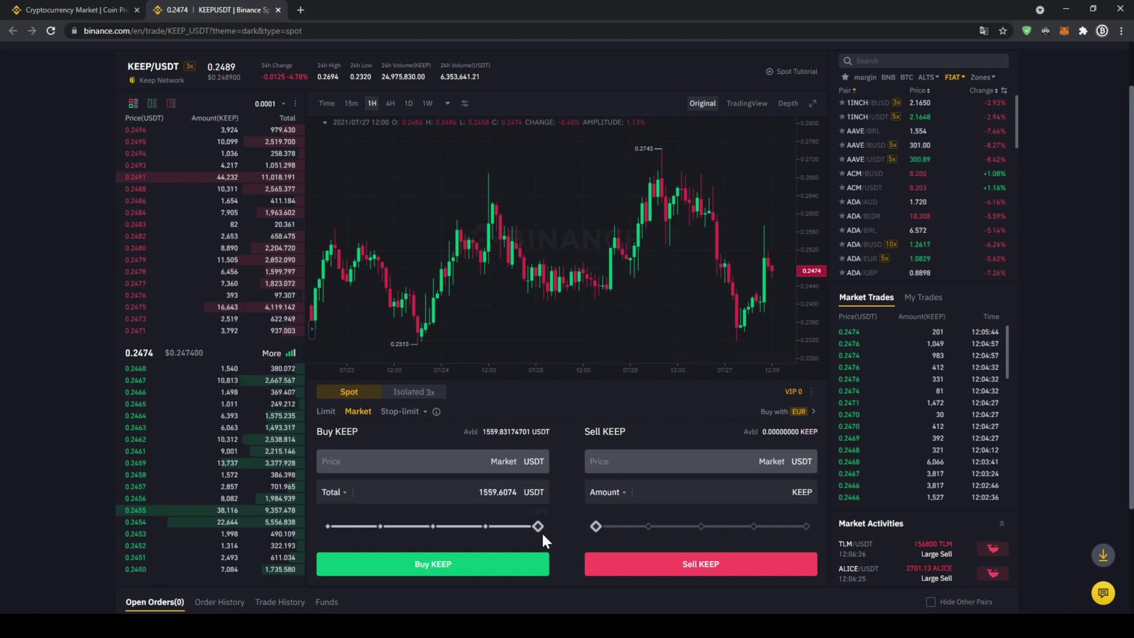